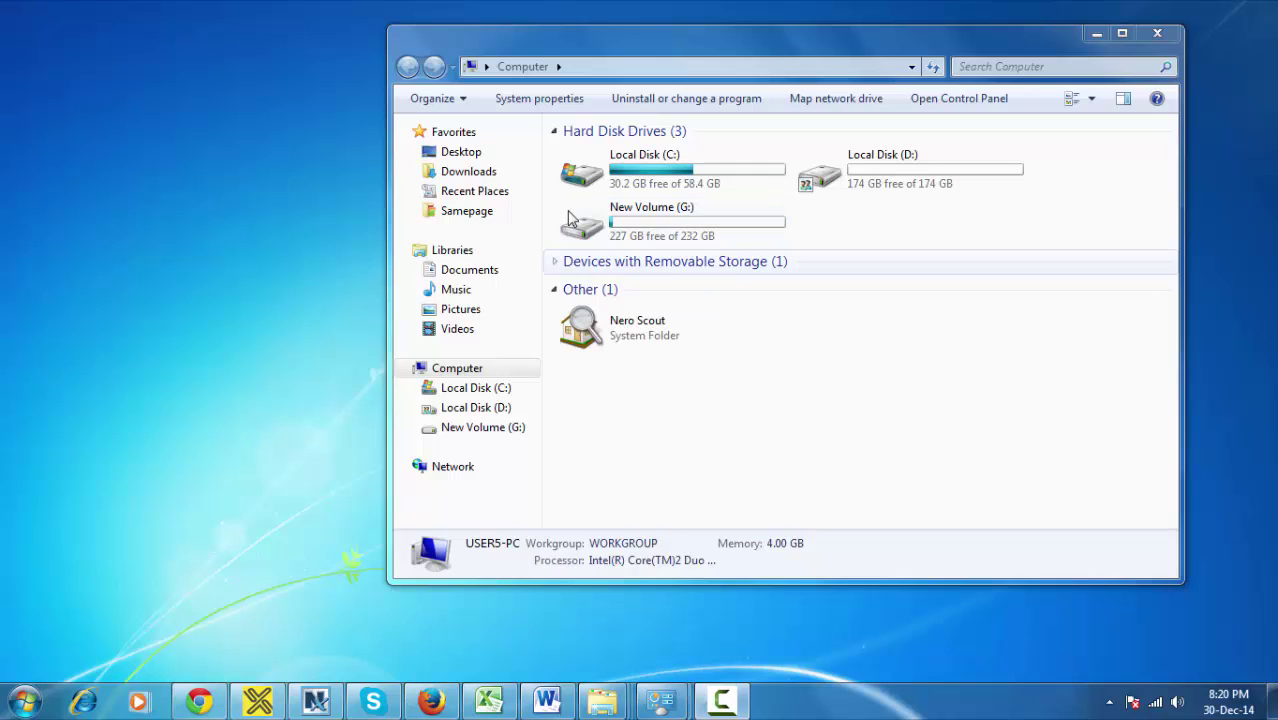
Set the Computer window aside, switch to Chrome and search for "minitool partition wizard" to view the free partition manager download page
left_click_drag(1021, 38, 872, 44)
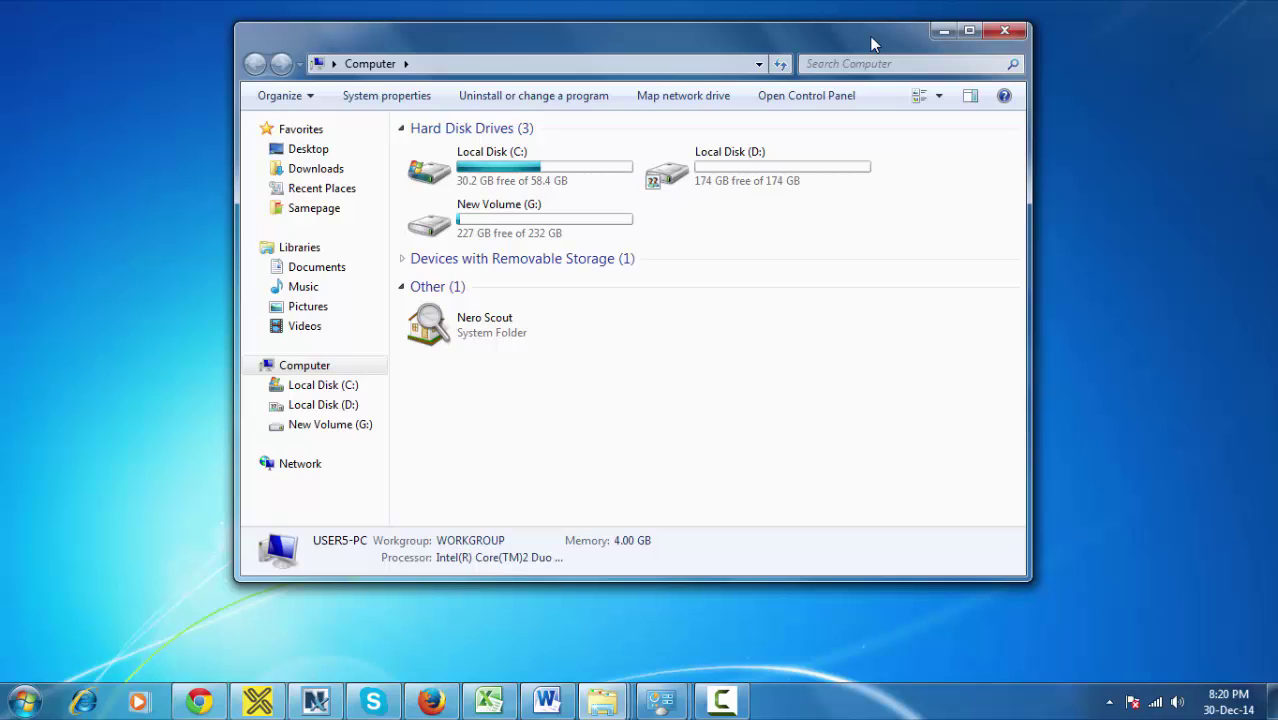
left_click(940, 31)
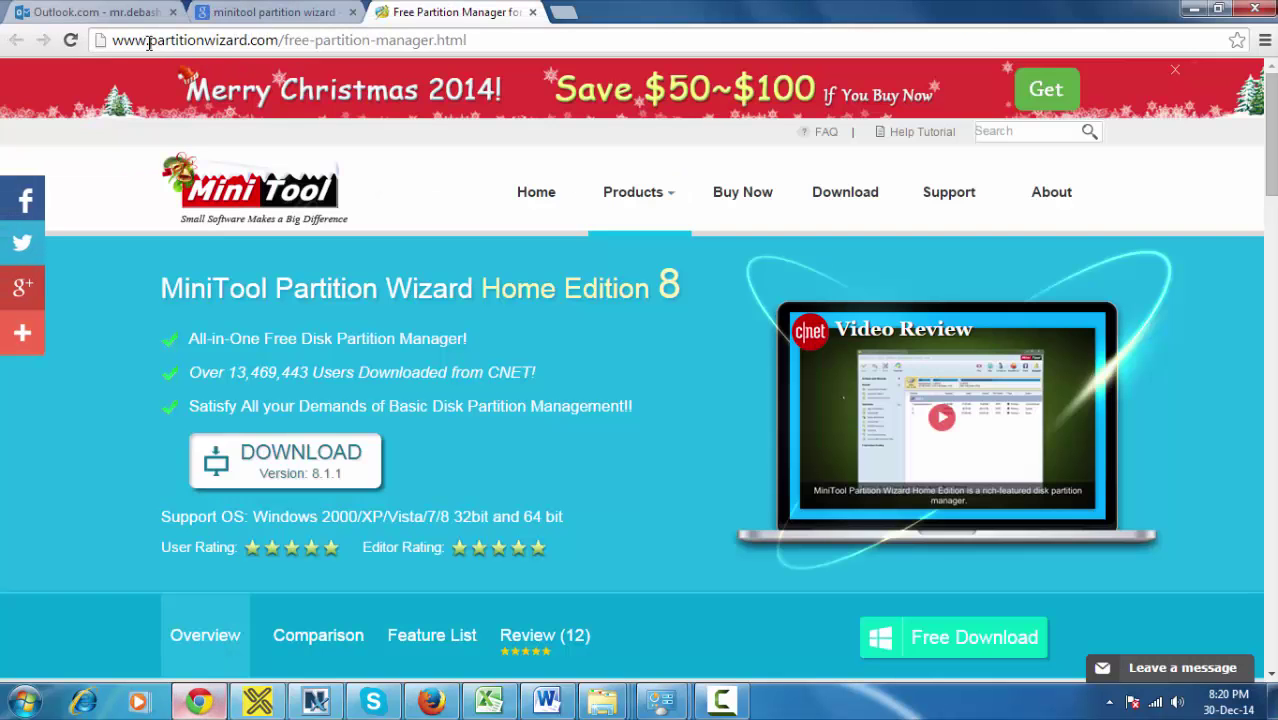
left_click(249, 42)
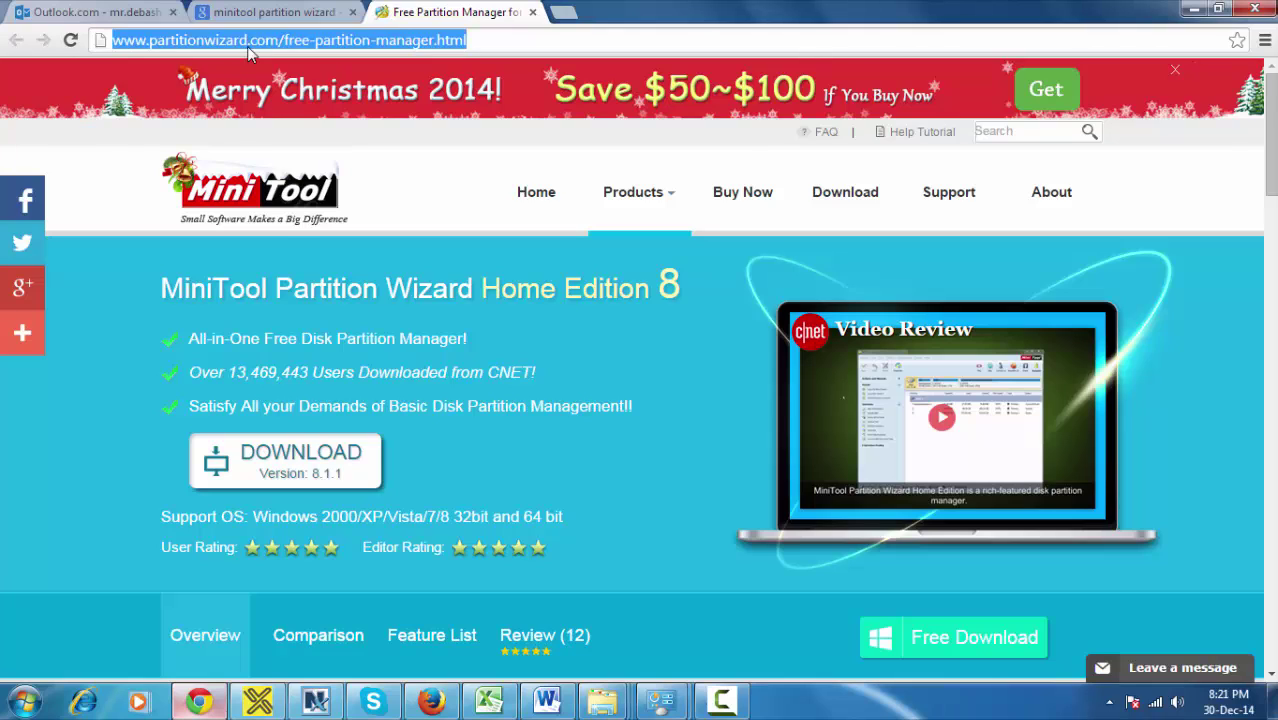
type("minitool partition wizard")
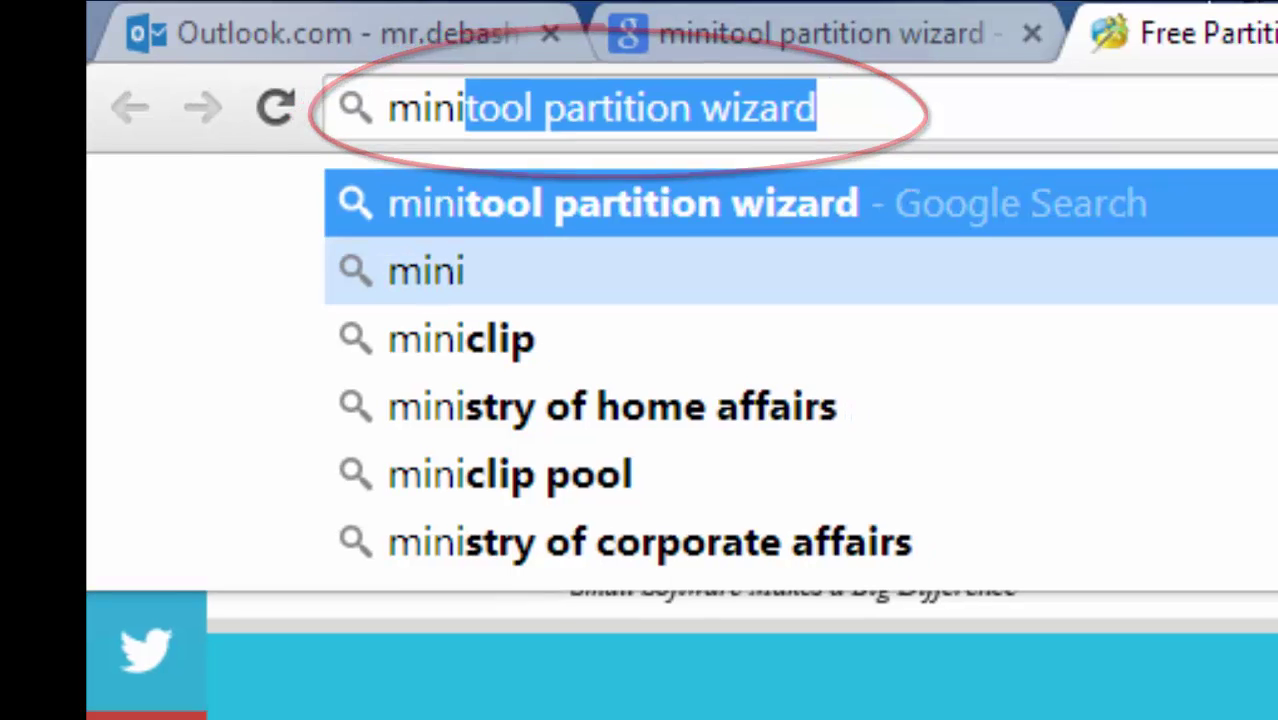
key("Return")
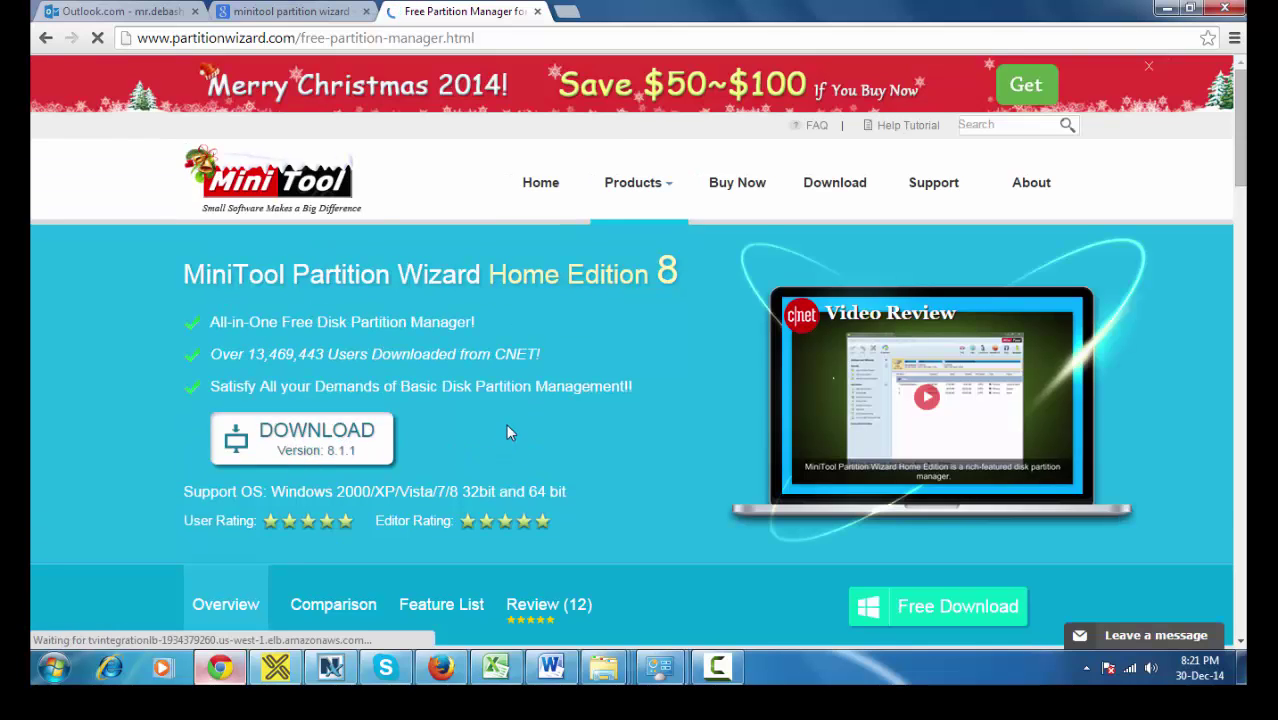
scroll(504, 416, "down", 1)
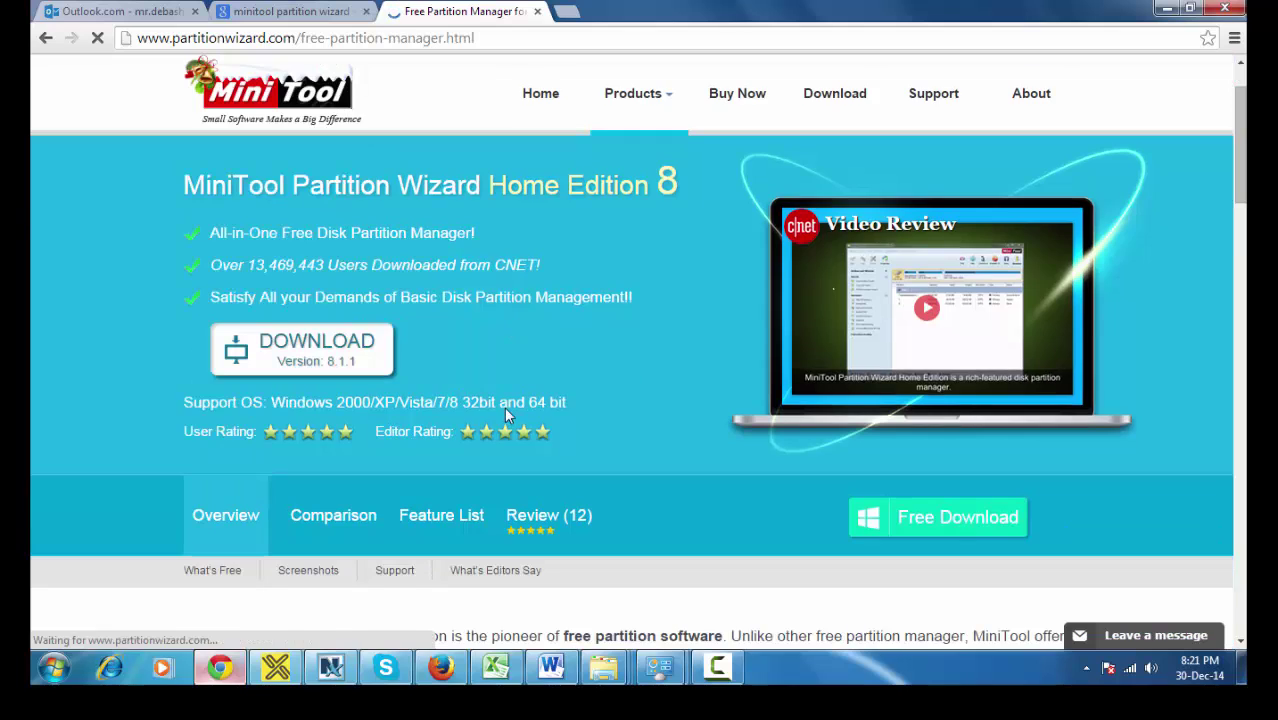
left_click(1166, 12)
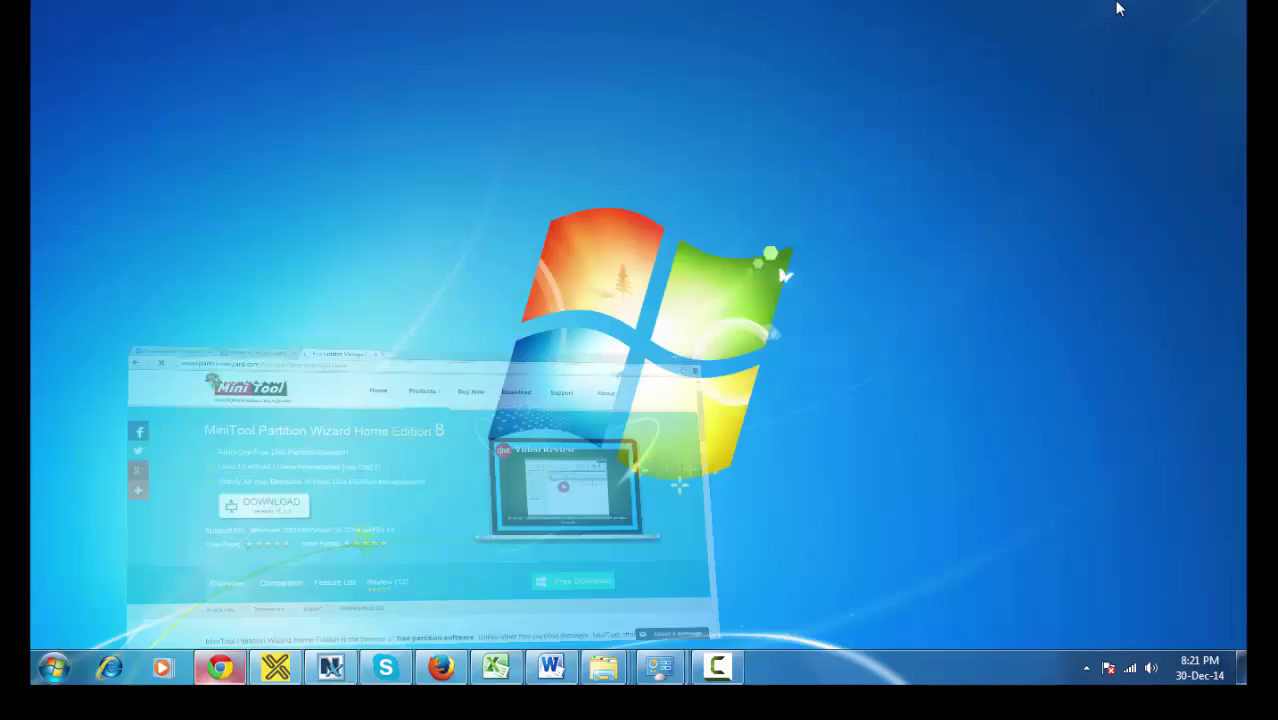
Open New Volume (G:) and go through the nested New folder directories to the software folder
left_click(54, 667)
left_click(320, 399)
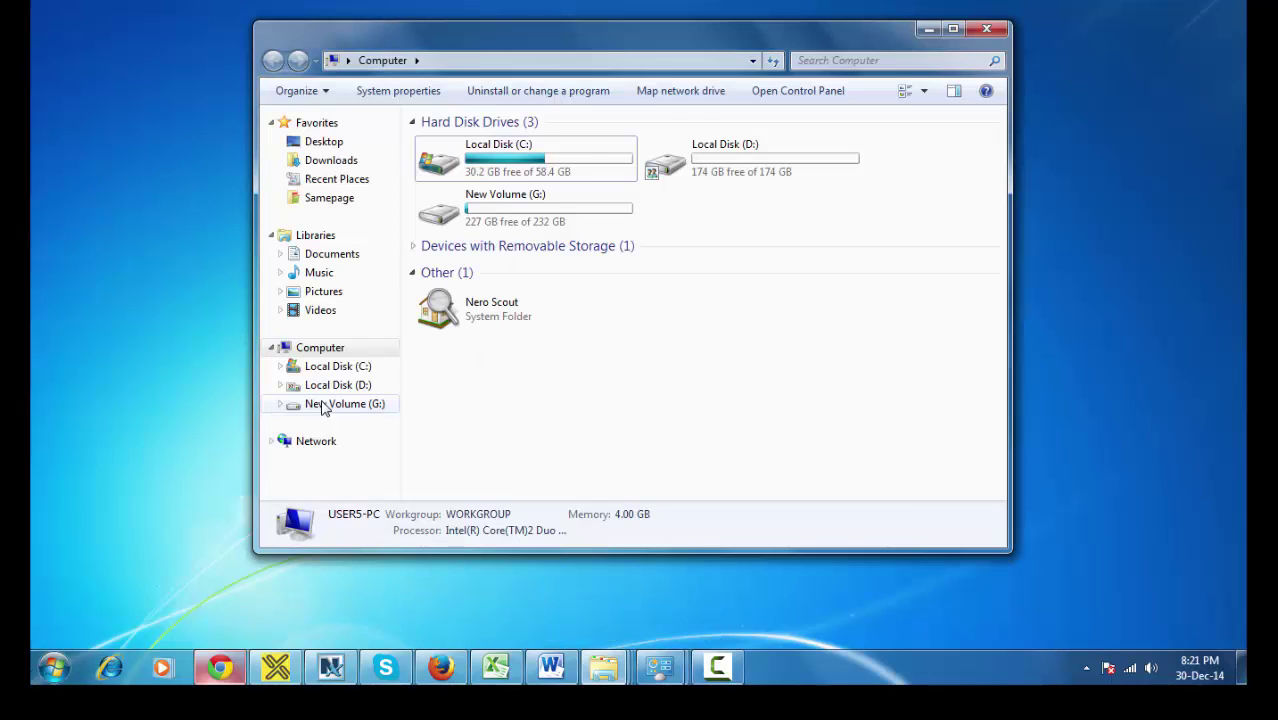
double_click(571, 205)
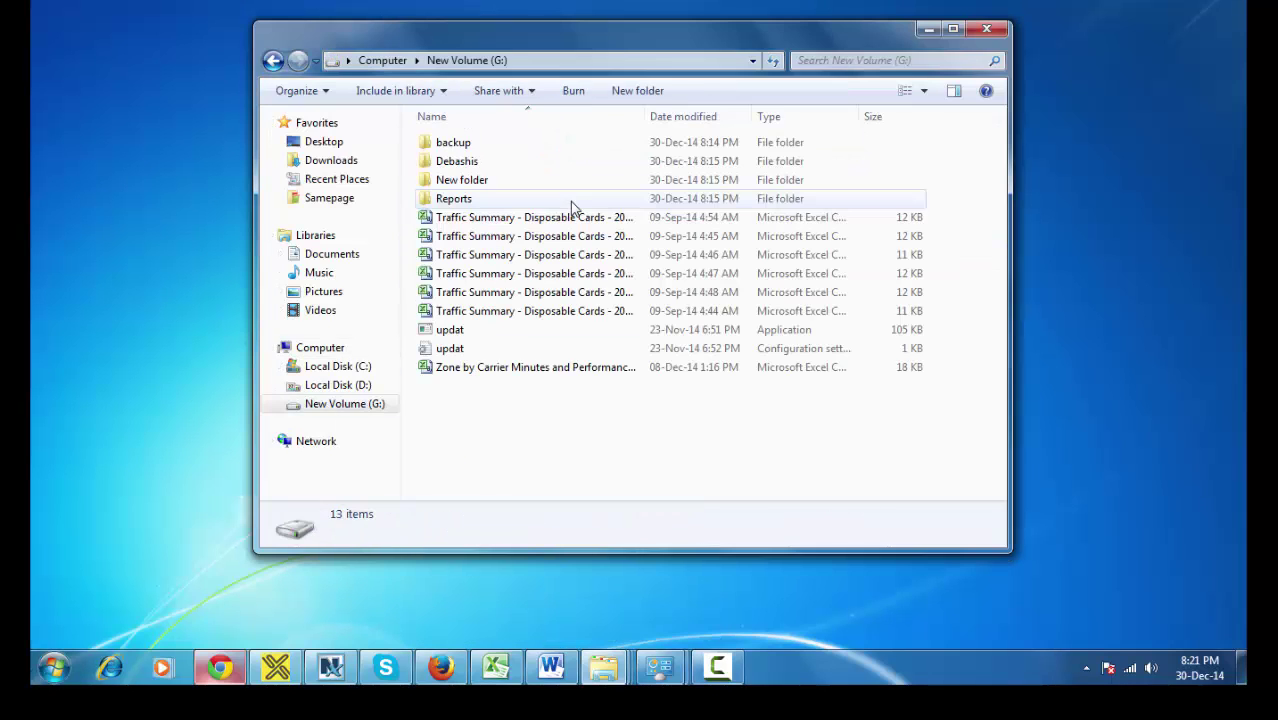
double_click(497, 165)
left_click(495, 160)
double_click(495, 160)
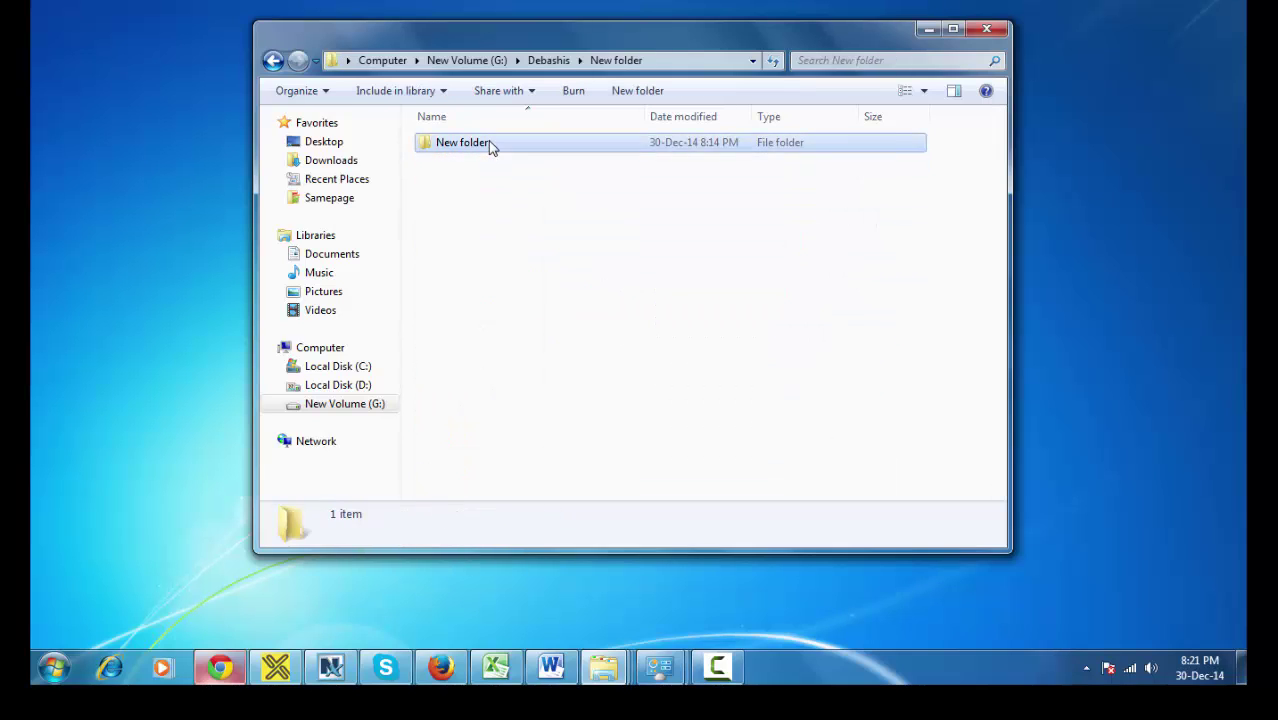
double_click(488, 142)
double_click(488, 142)
double_click(488, 142)
double_click(488, 142)
double_click(488, 142)
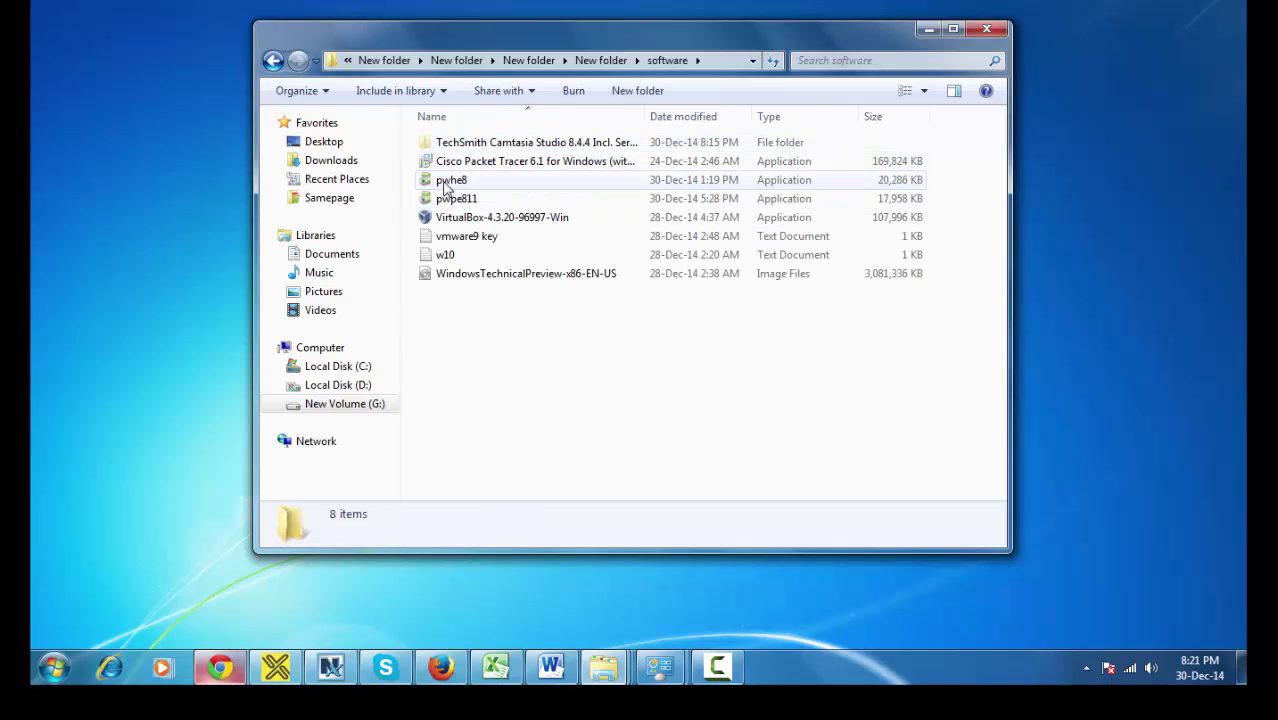
Run the pwpe811 installer and accept the MiniTool Partition Wizard Professional Edition license agreement
double_click(450, 198)
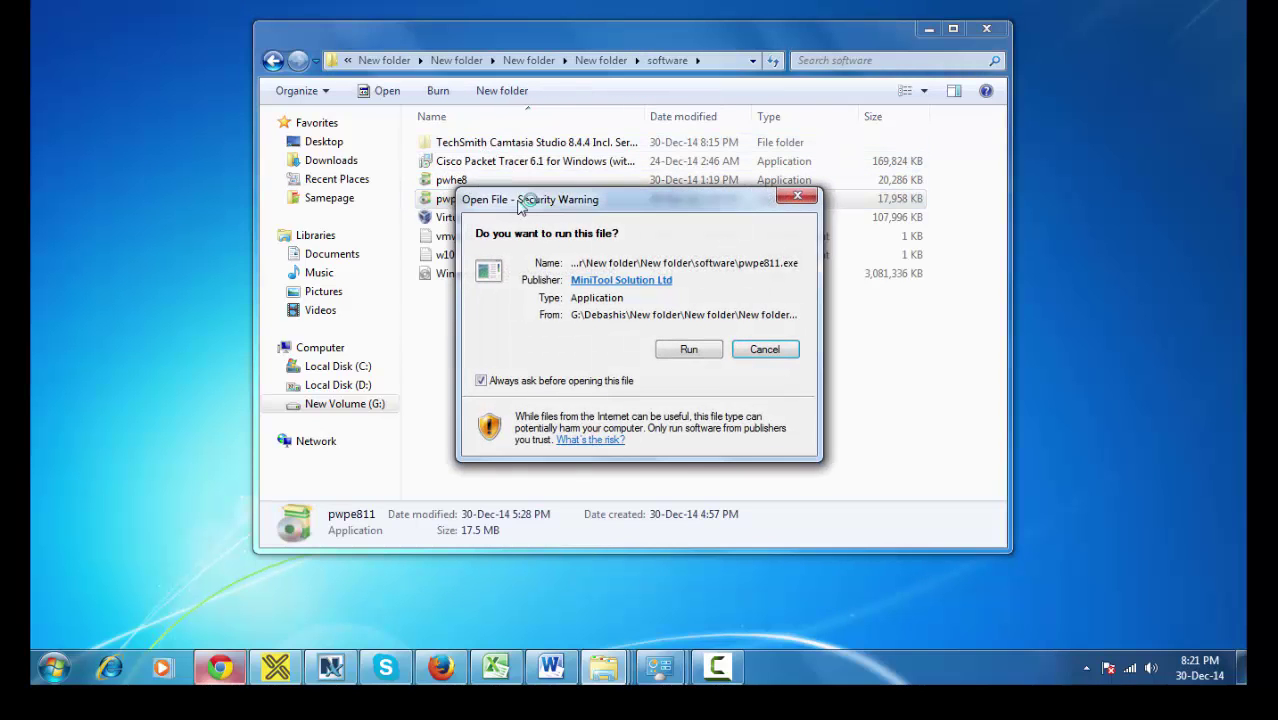
left_click(689, 349)
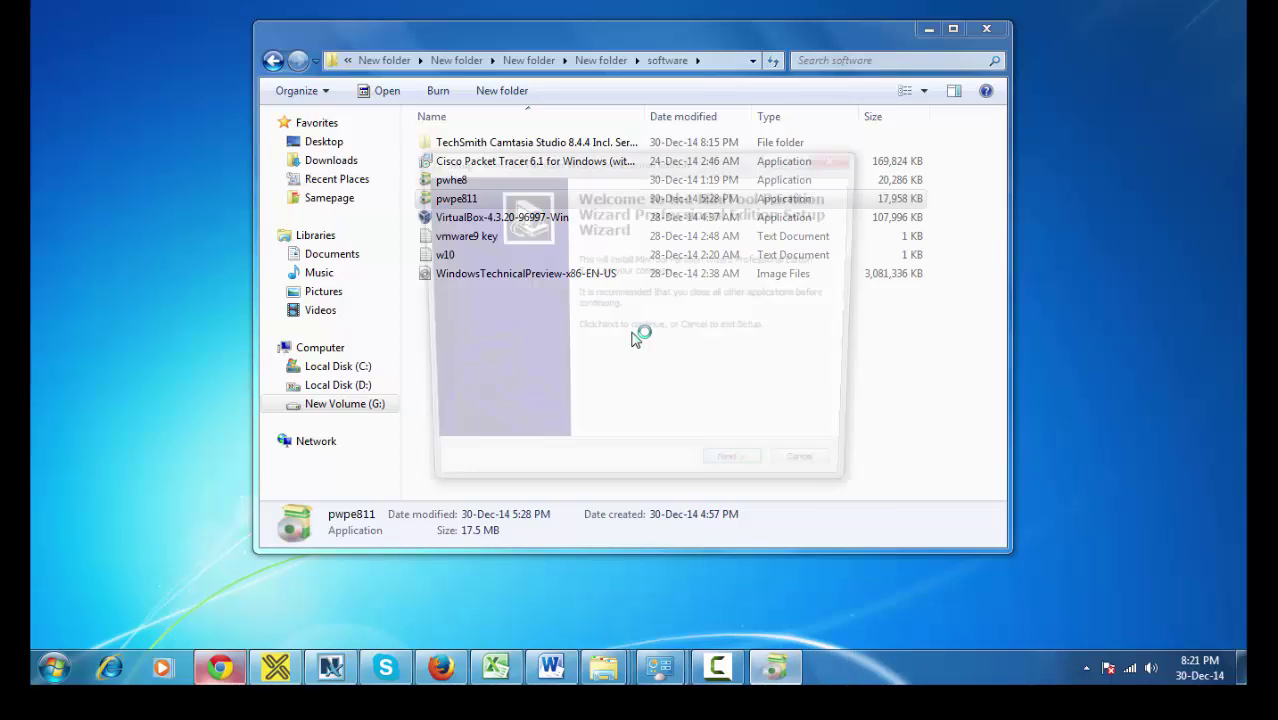
left_click(741, 477)
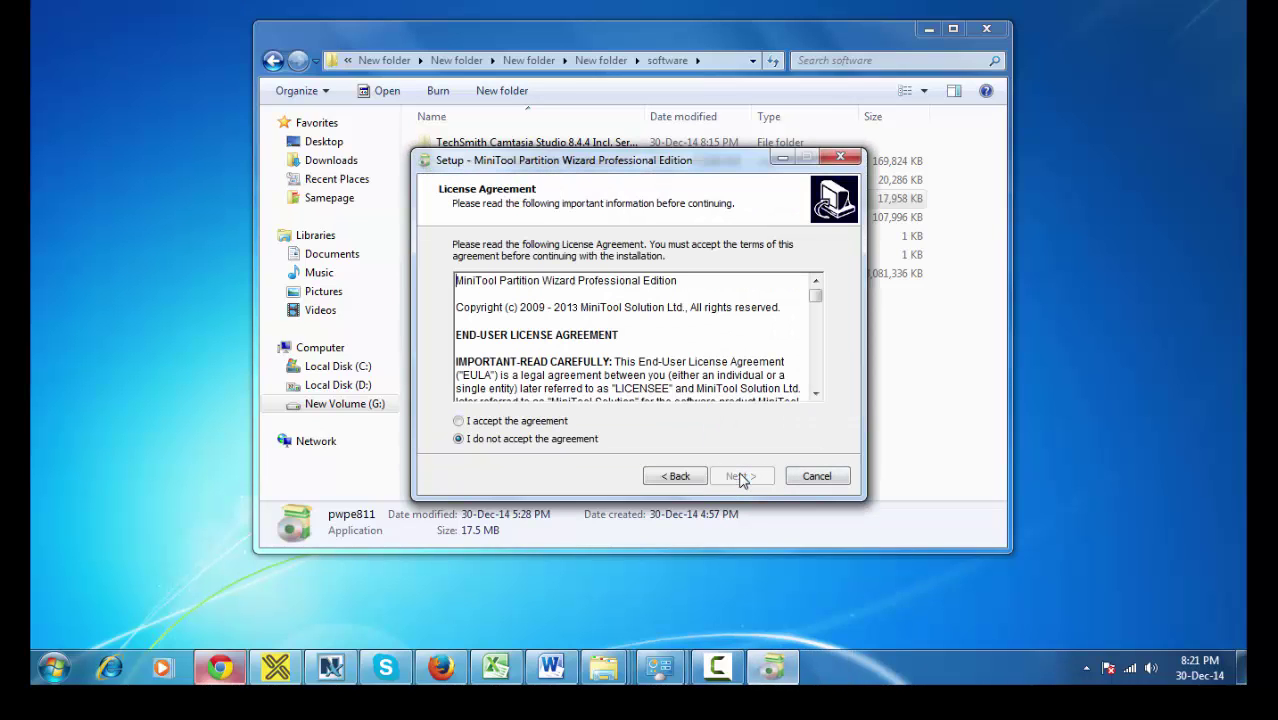
left_click(509, 424)
left_click(743, 478)
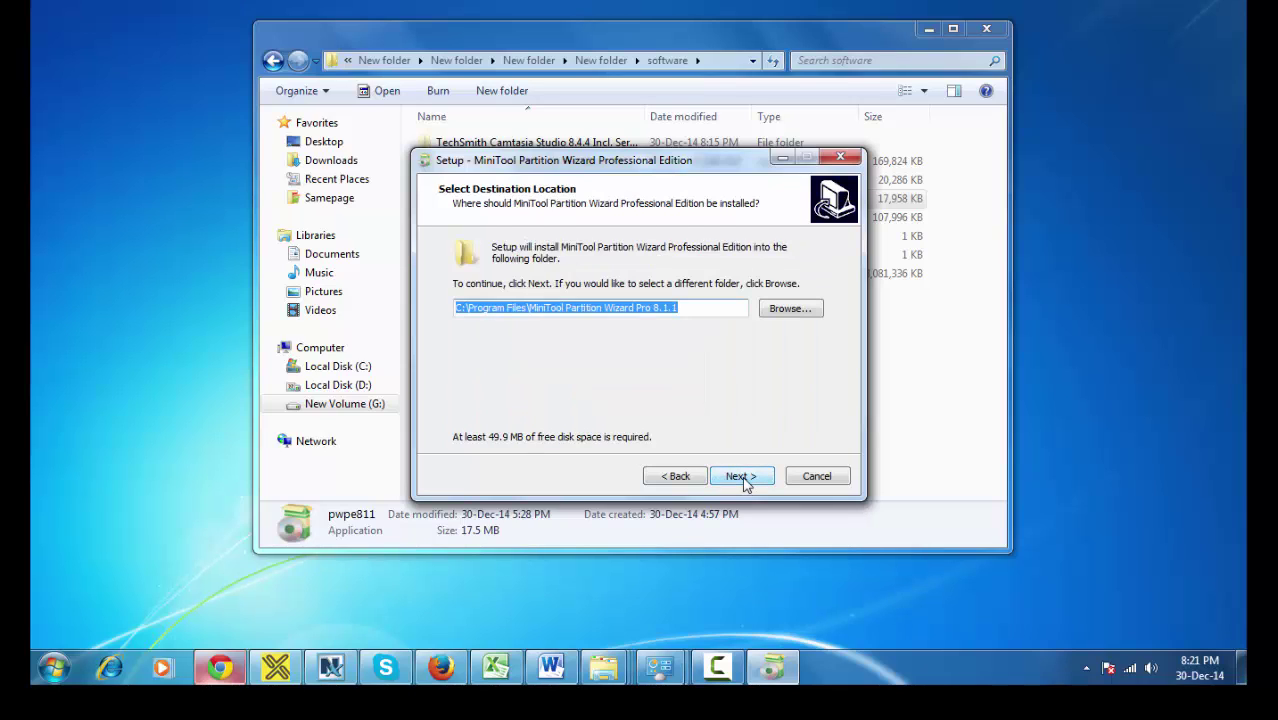
Install into the default C:\Program Files\MiniTool Partition Wizard Pro 8.1.1 folder with a desktop icon
left_click(741, 477)
left_click(743, 478)
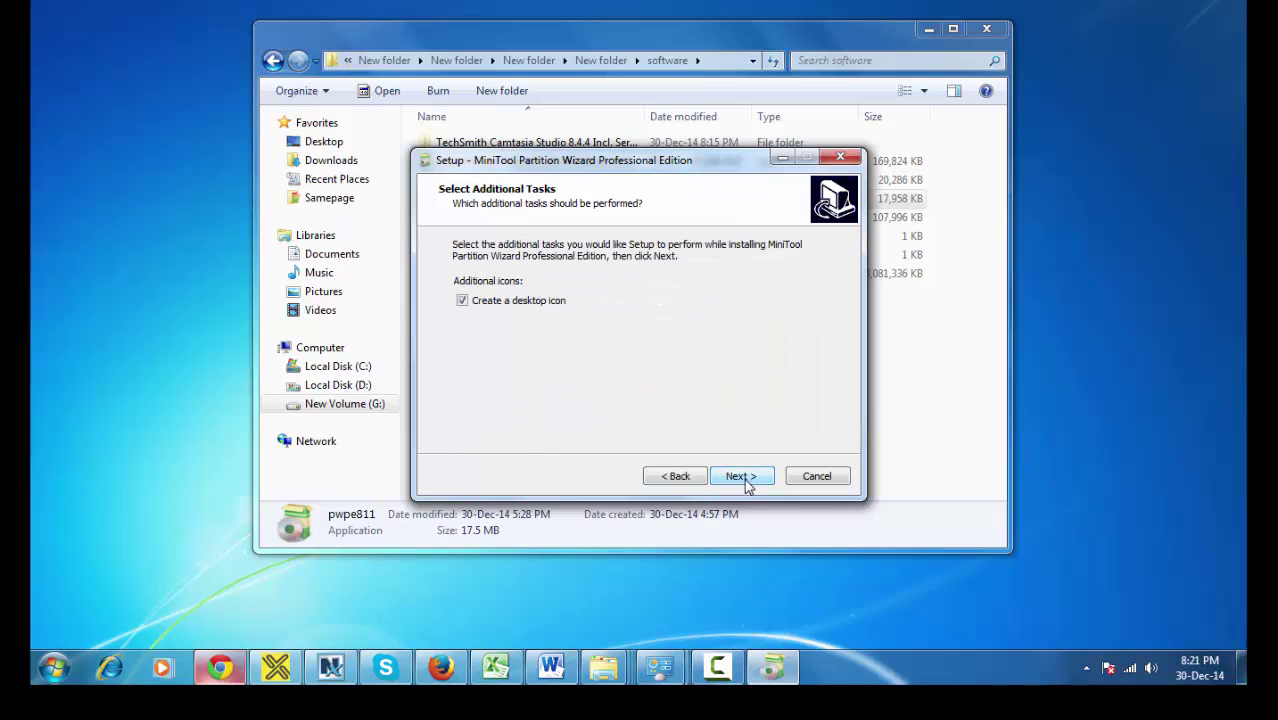
left_click(743, 478)
left_click(743, 479)
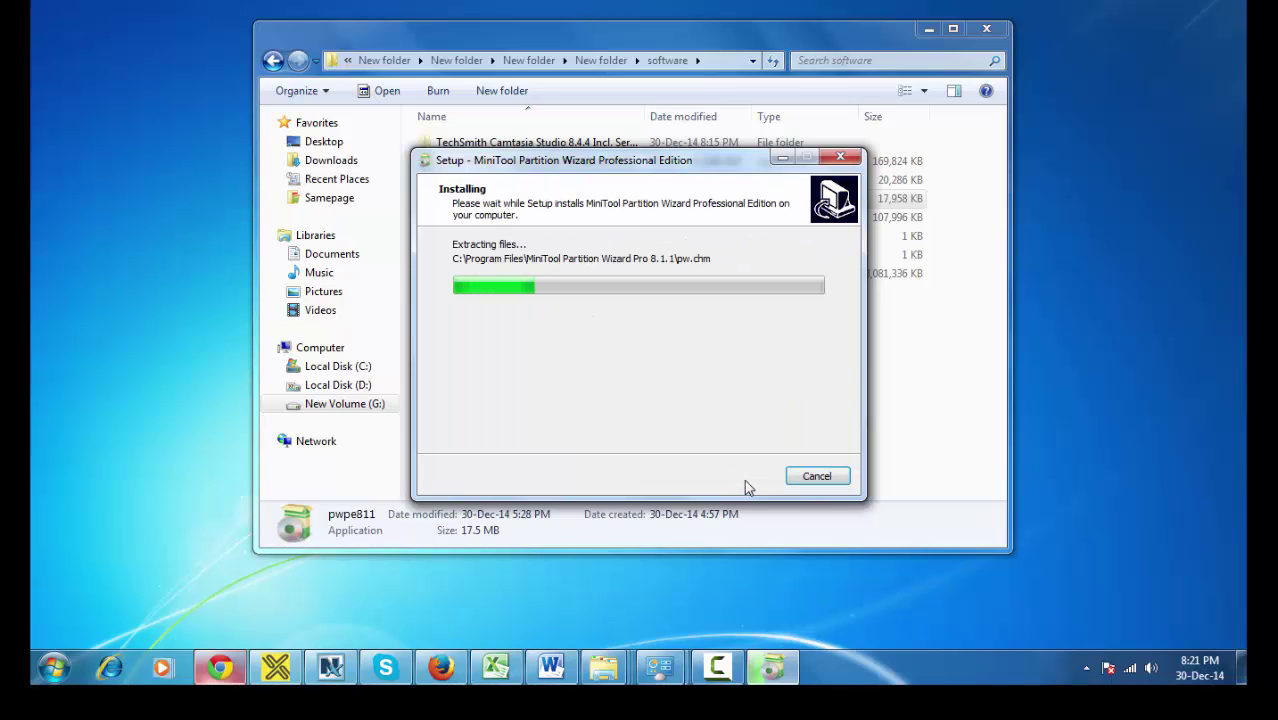
Finish the setup with Partition Wizard Professional Edition set to launch, and close the leftover Explorer and Internet Explorer windows
left_click(1004, 32)
left_click(986, 29)
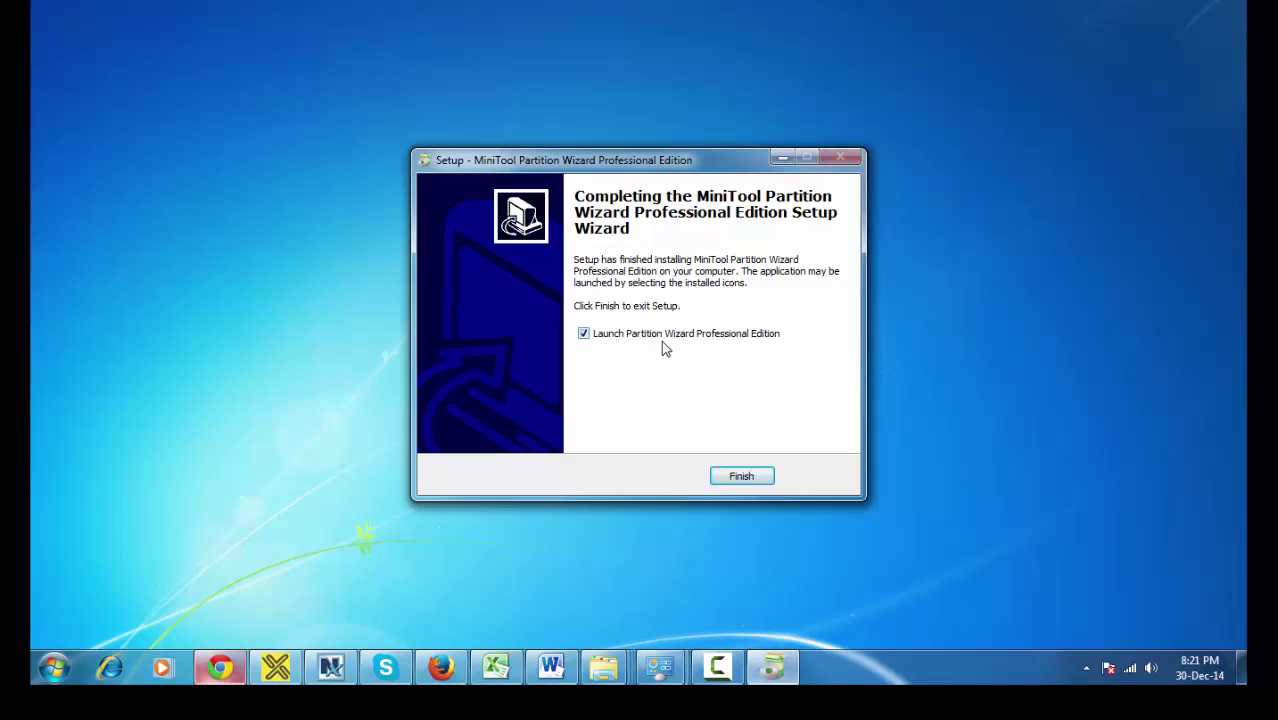
left_click(755, 477)
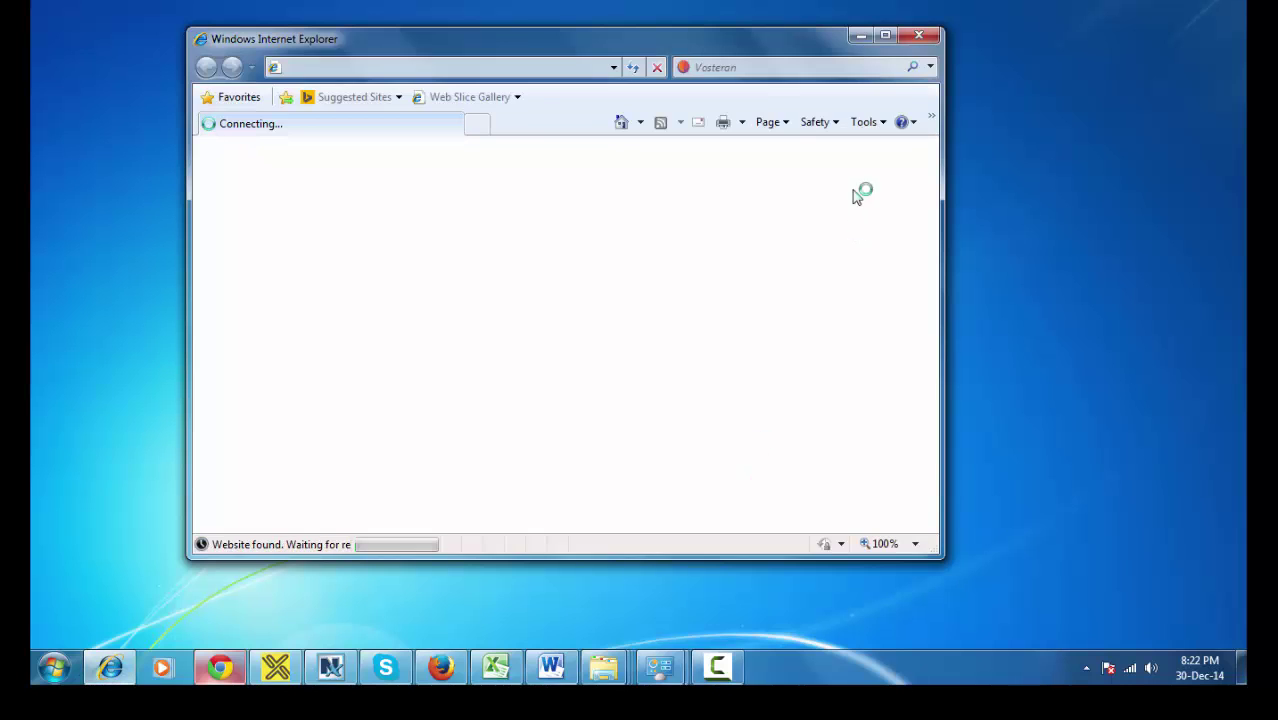
left_click(918, 35)
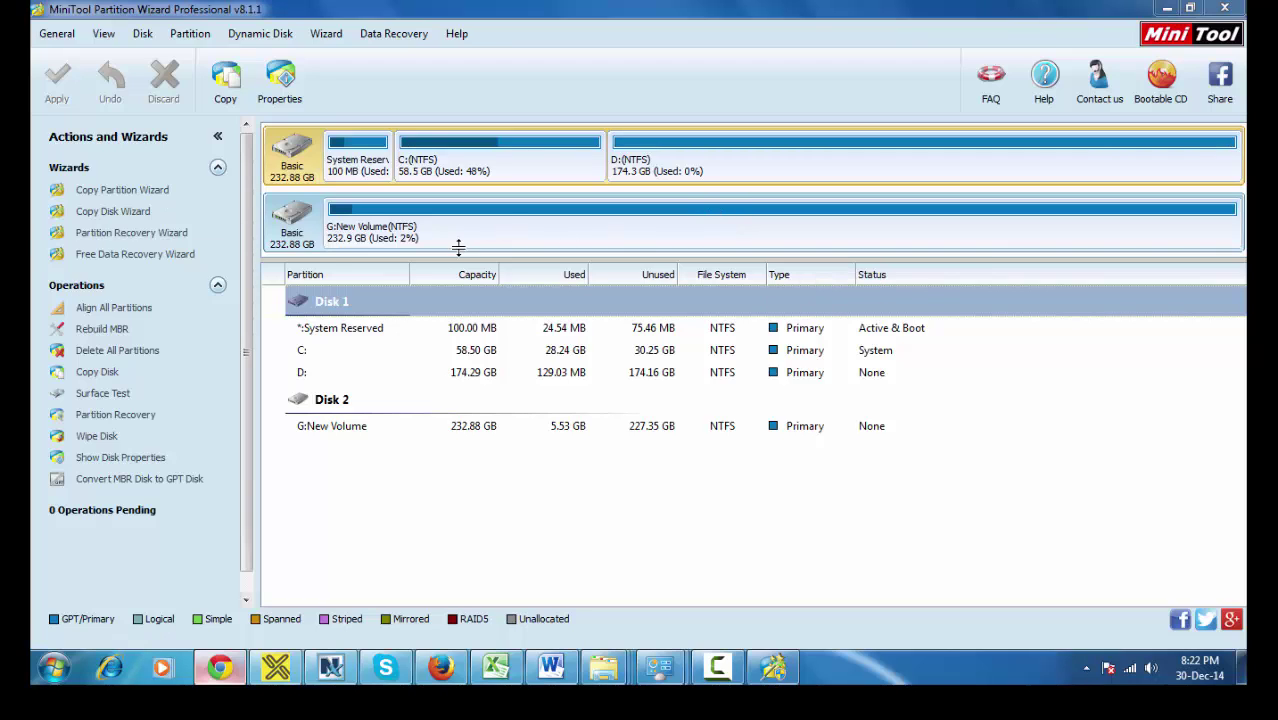
Shrink New Volume (G:) on Disk 2 to about 124.02 GB, leaving the freed space unallocated after it, and apply the change
left_click(595, 234)
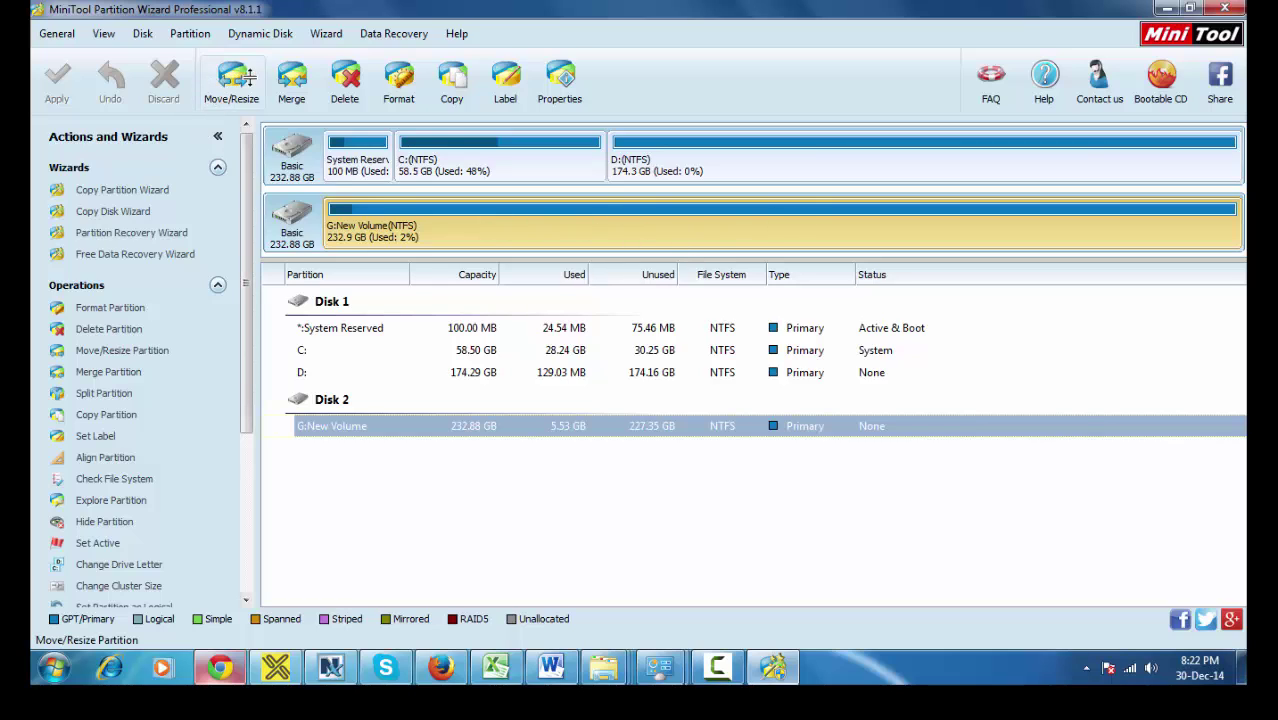
left_click(226, 84)
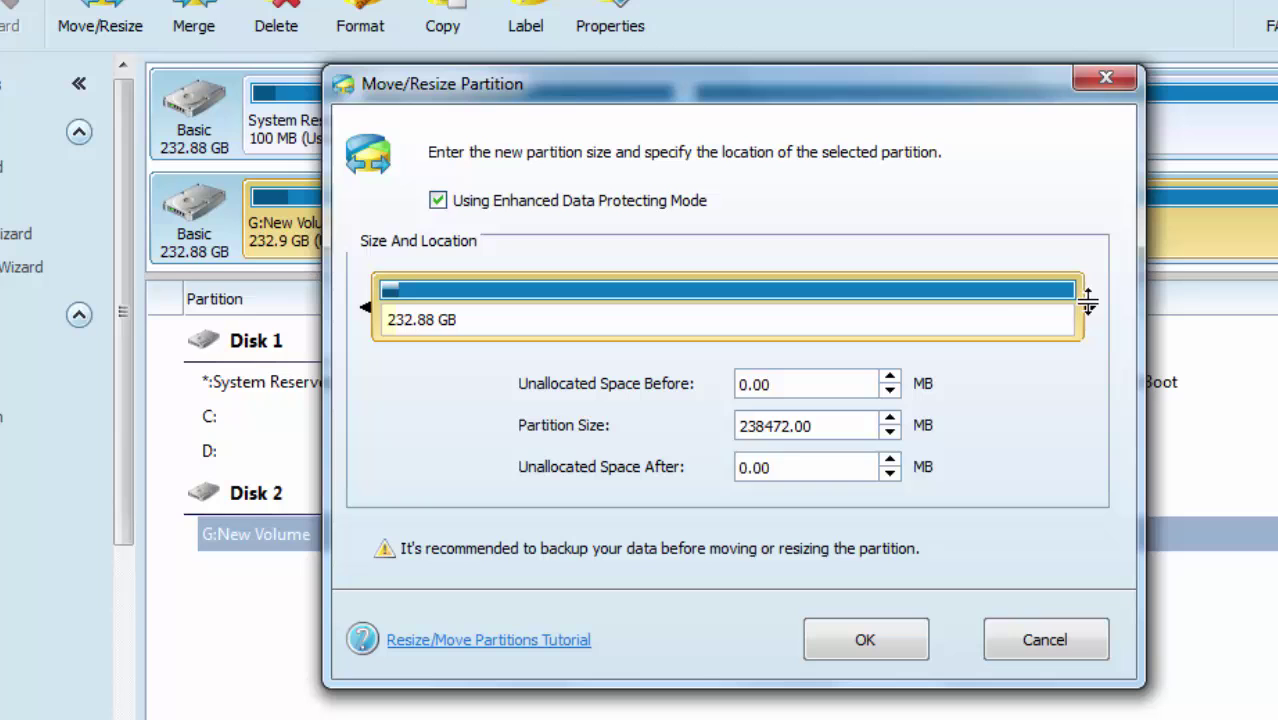
left_click_drag(864, 272, 598, 303)
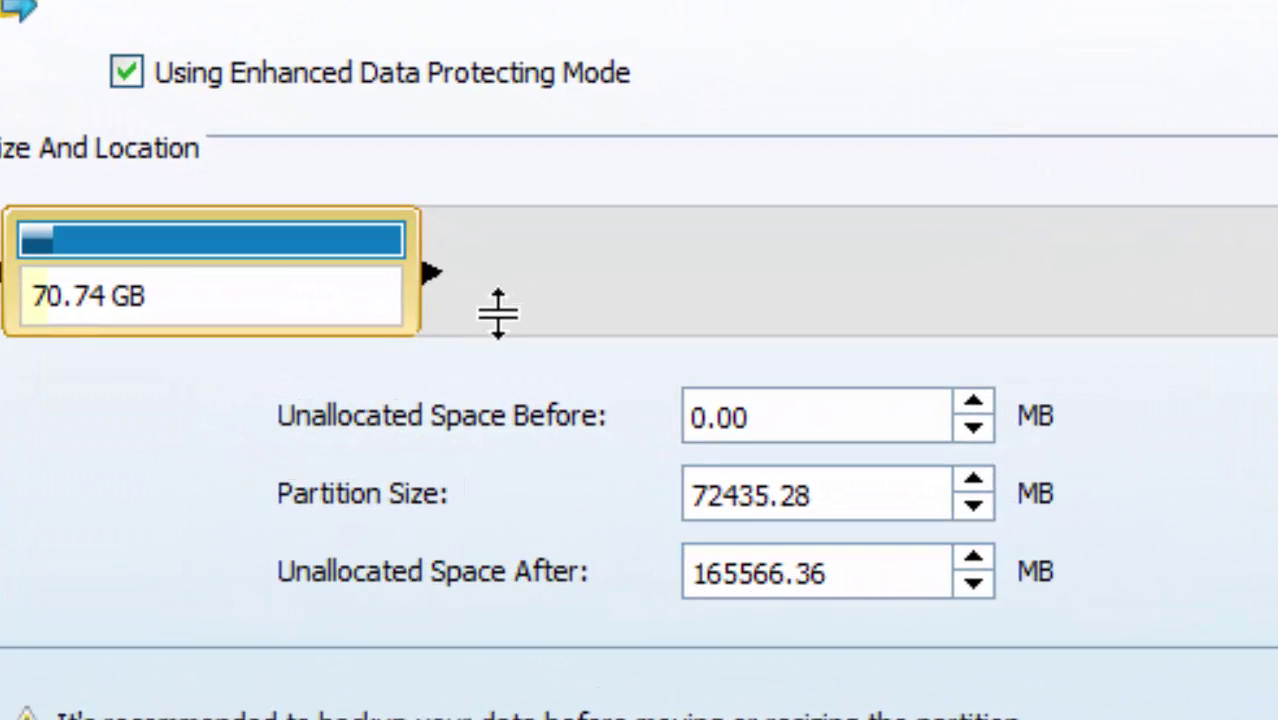
left_click_drag(419, 277, 722, 283)
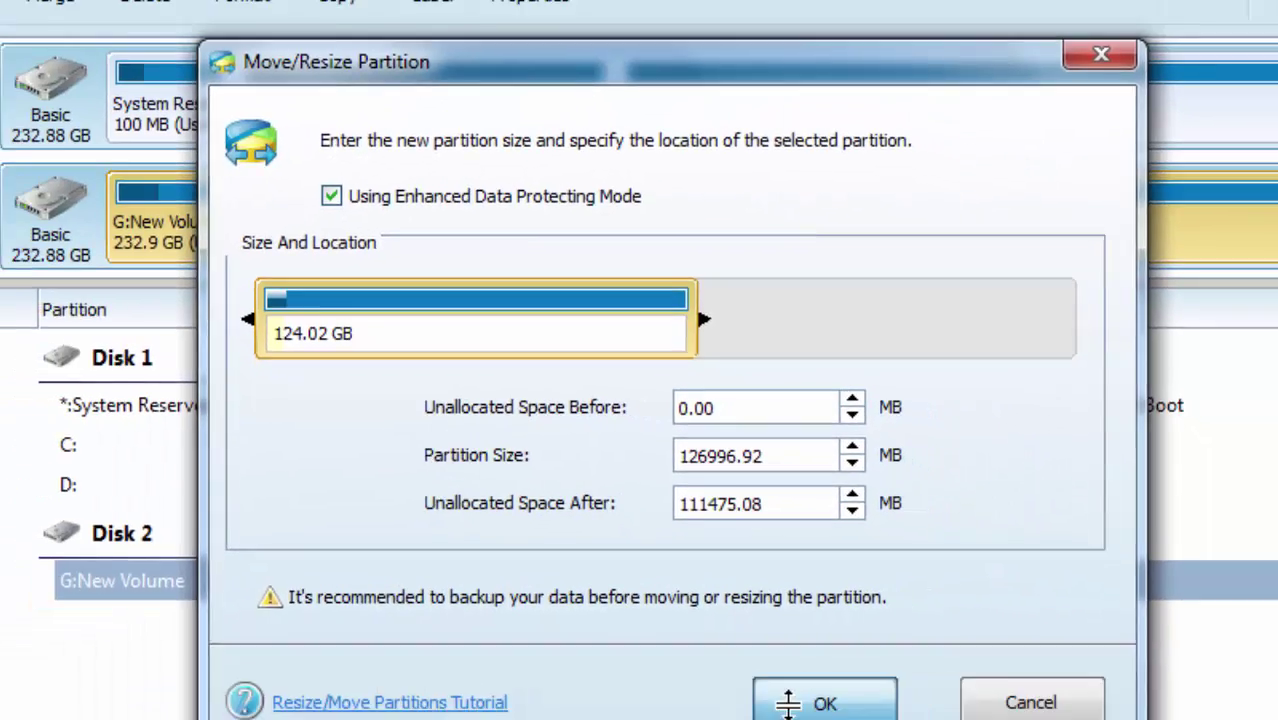
left_click(780, 698)
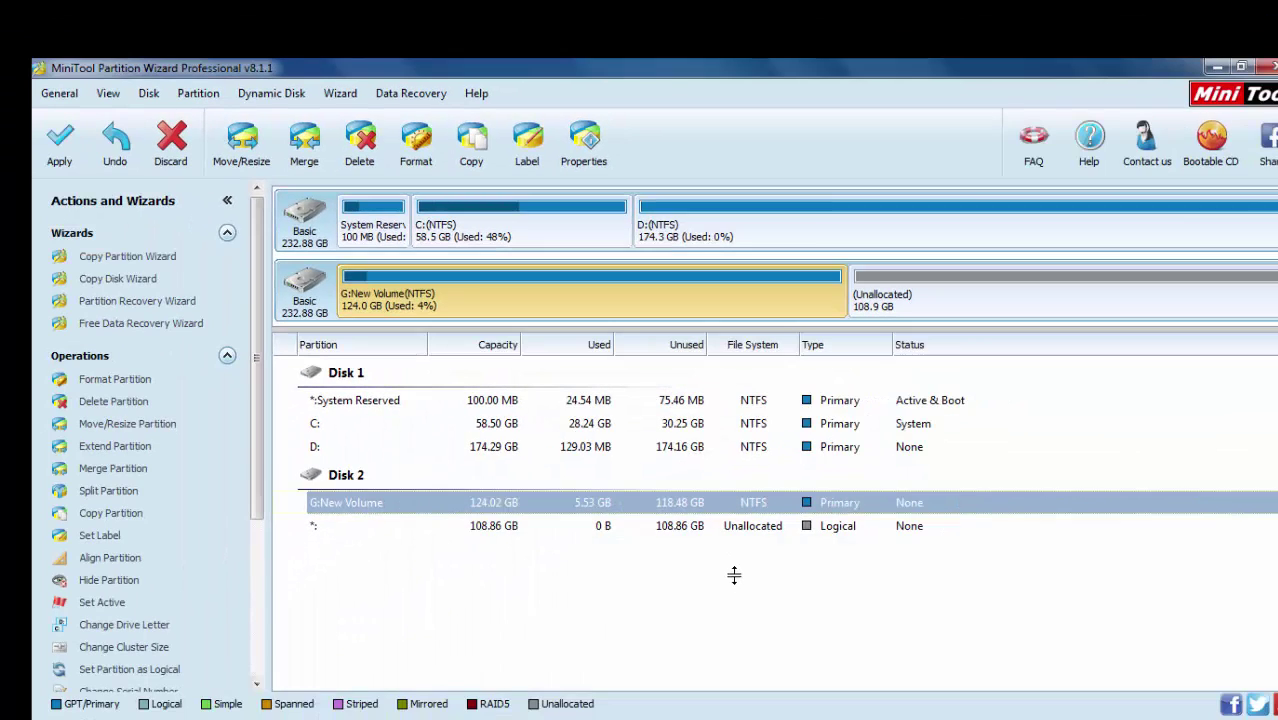
left_click(62, 145)
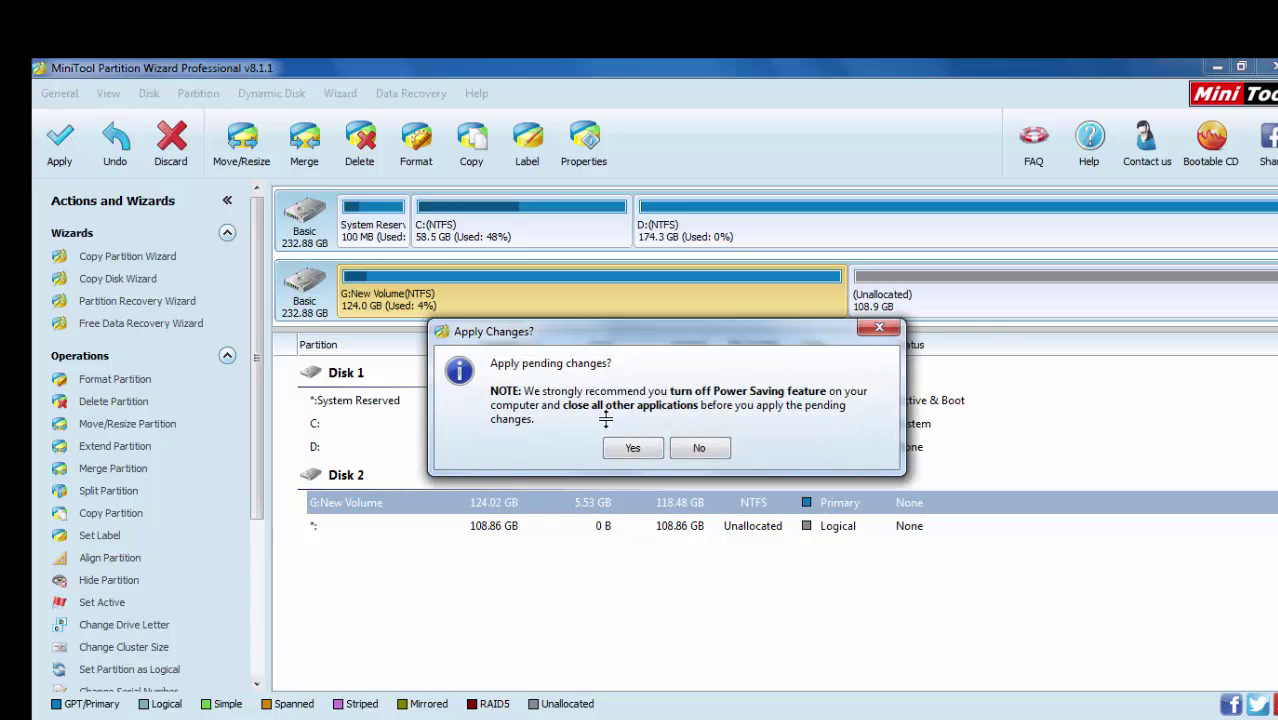
left_click(633, 447)
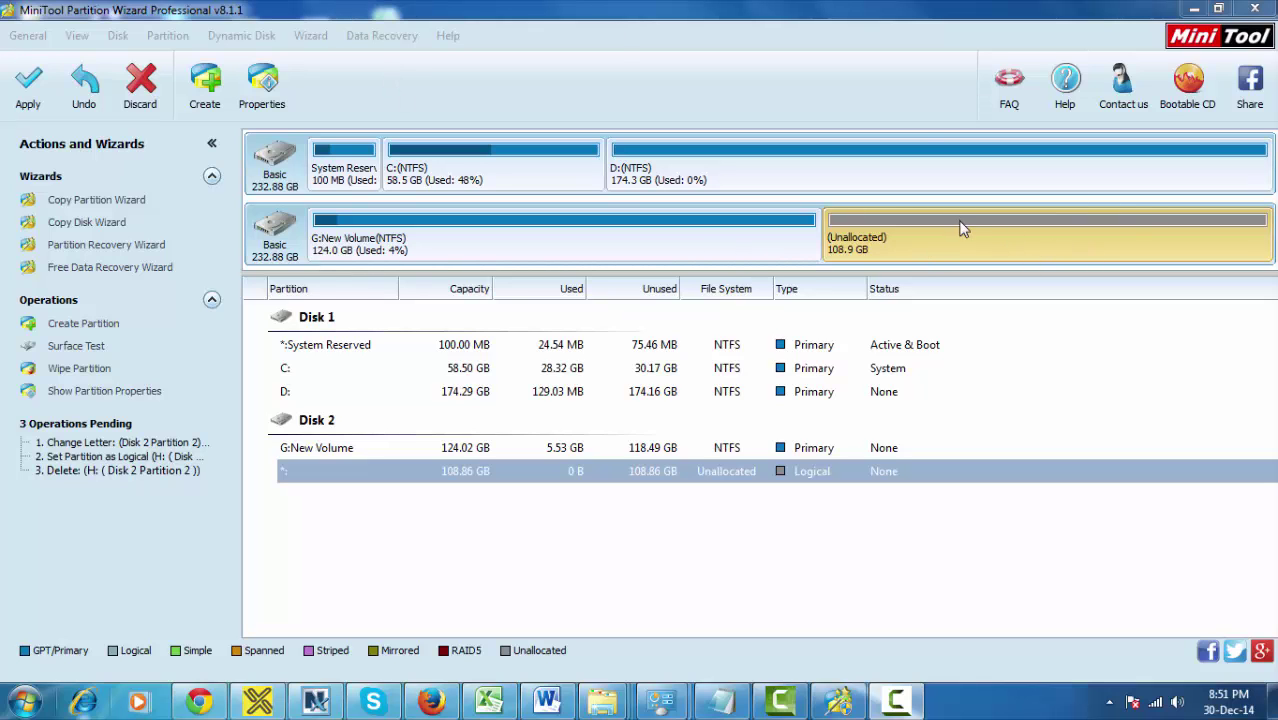
Create a primary NTFS partition with drive letter F: across Disk 2's unallocated space and apply the pending changes
left_click(224, 98)
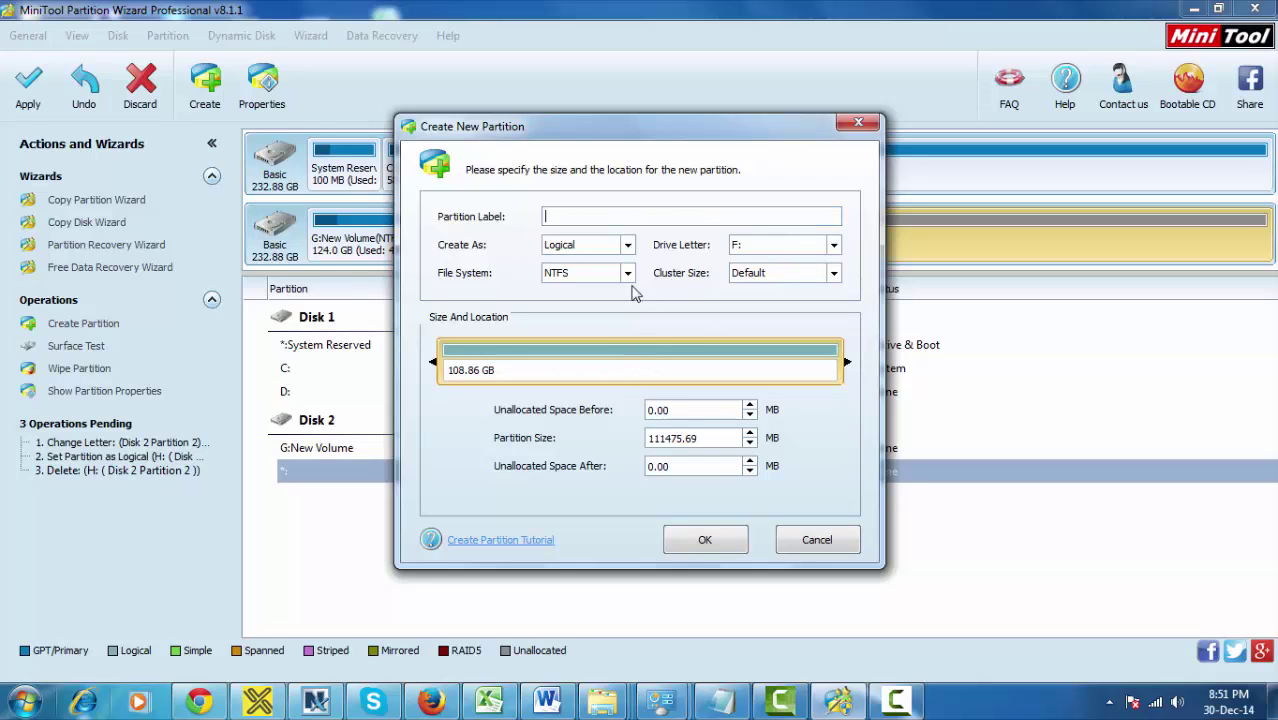
left_click(588, 245)
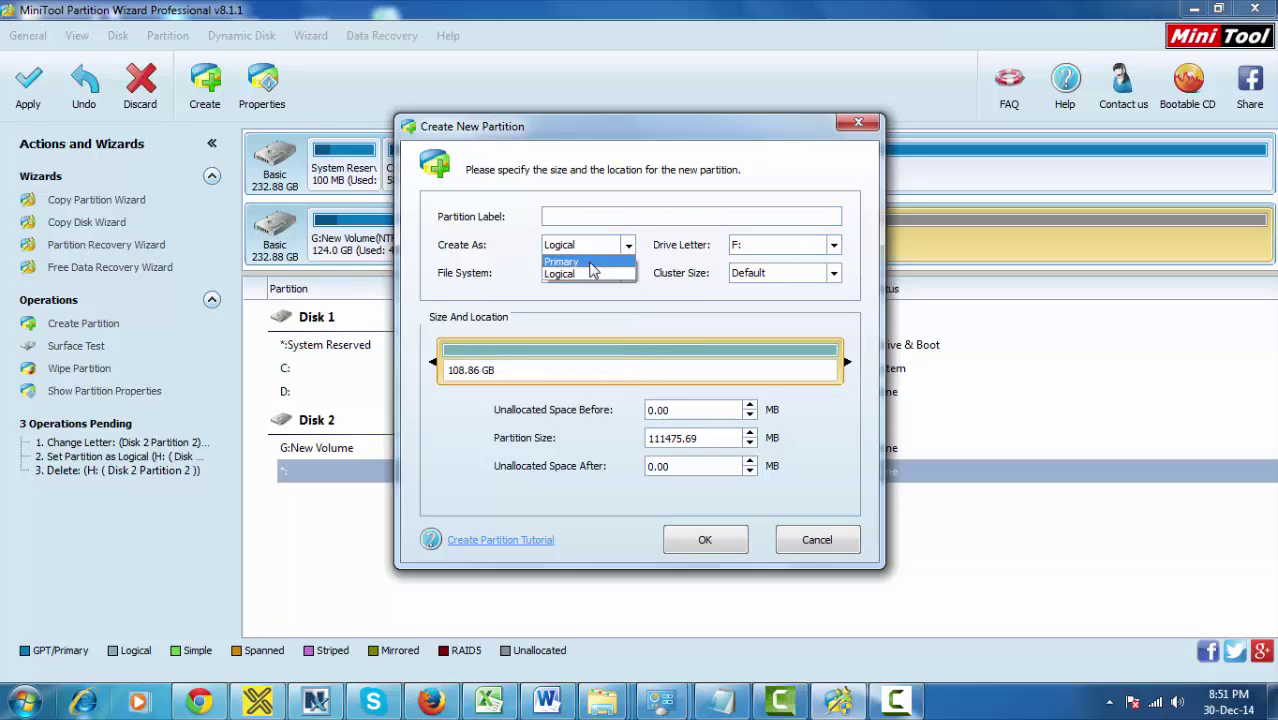
left_click(590, 262)
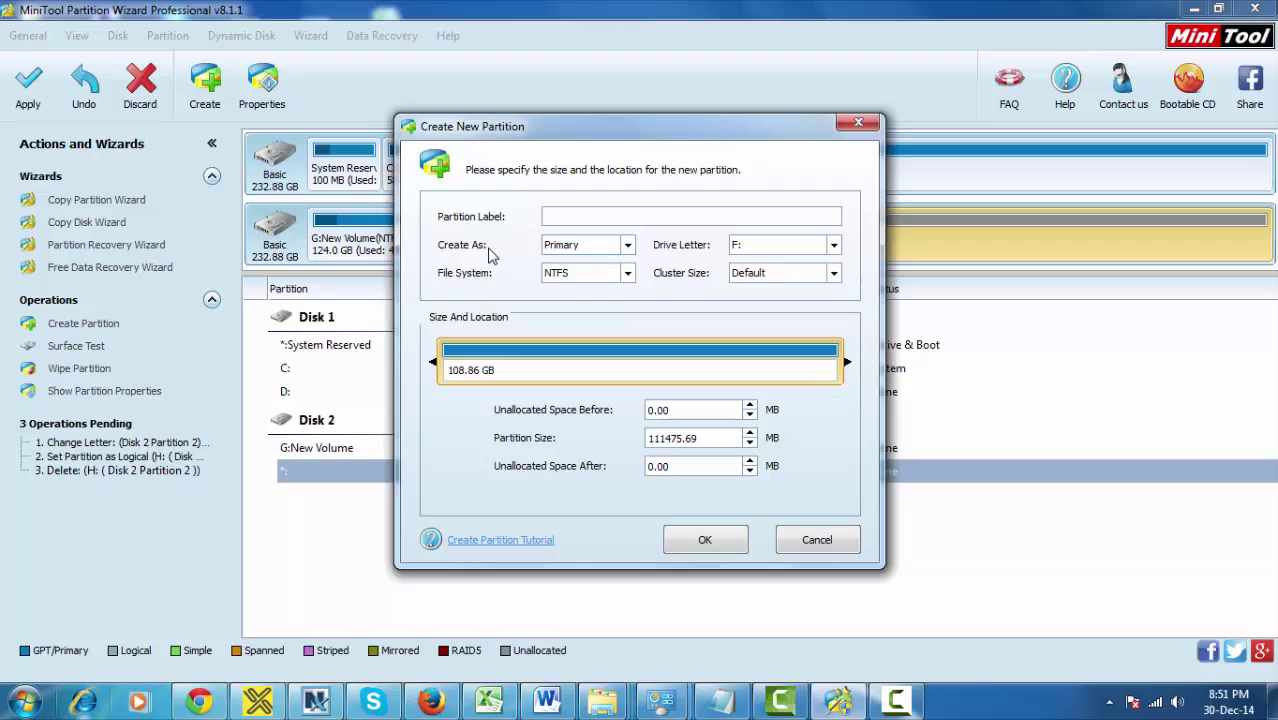
left_click(703, 540)
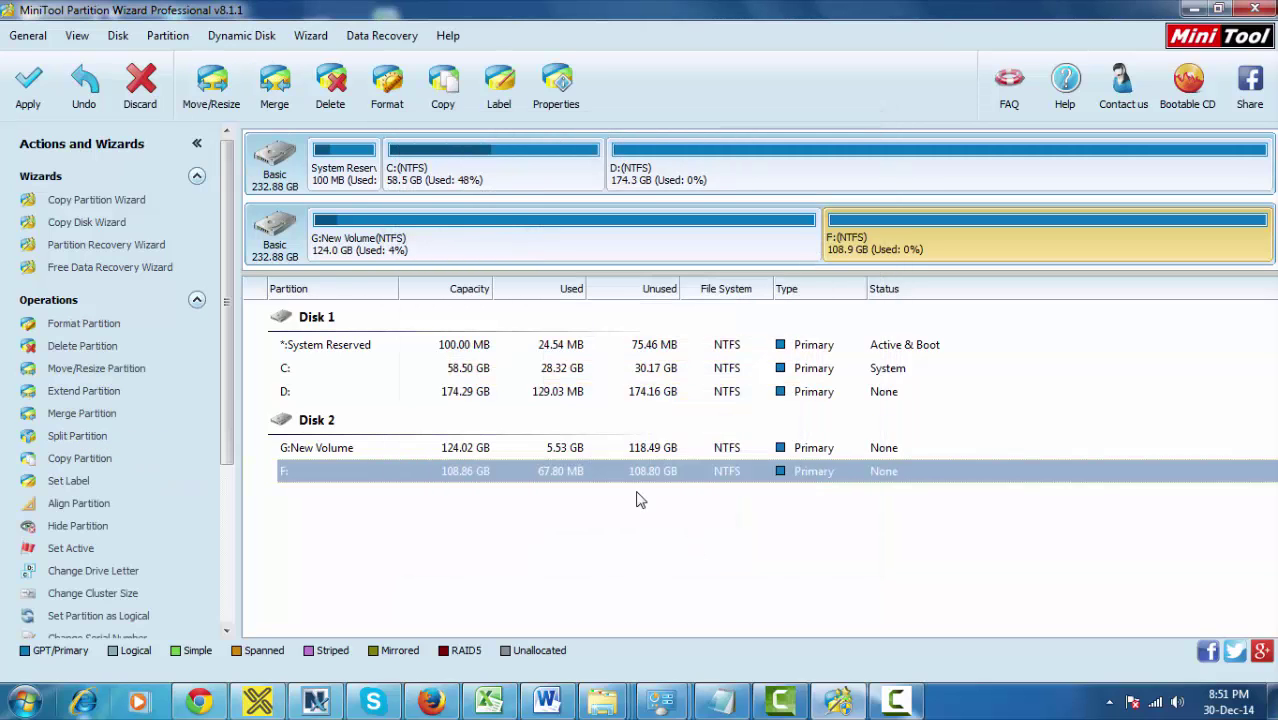
left_click(30, 90)
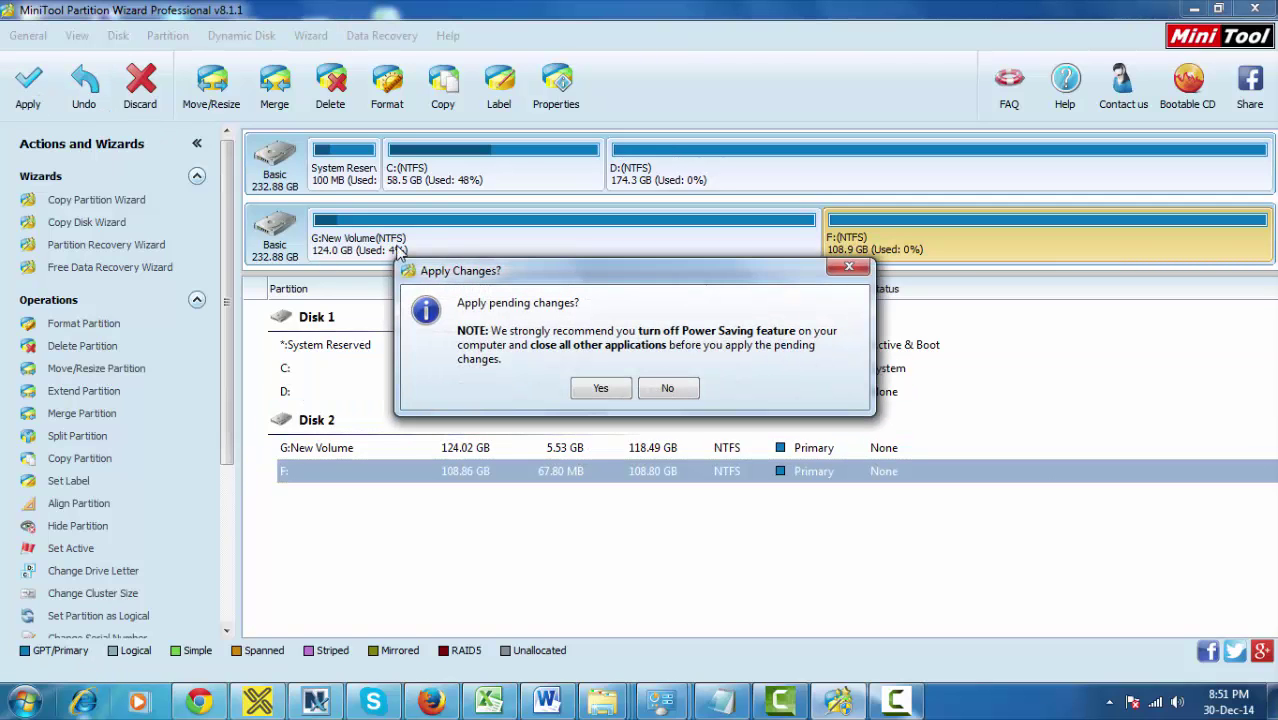
left_click(602, 390)
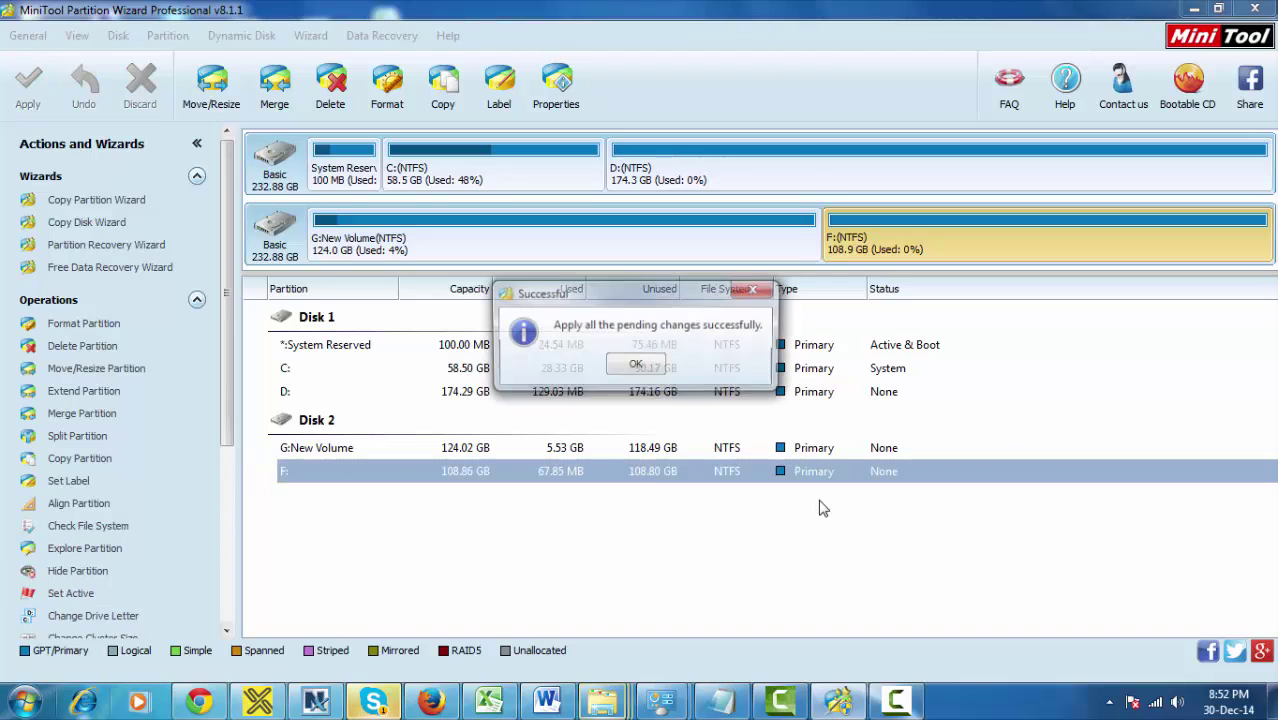
left_click(628, 364)
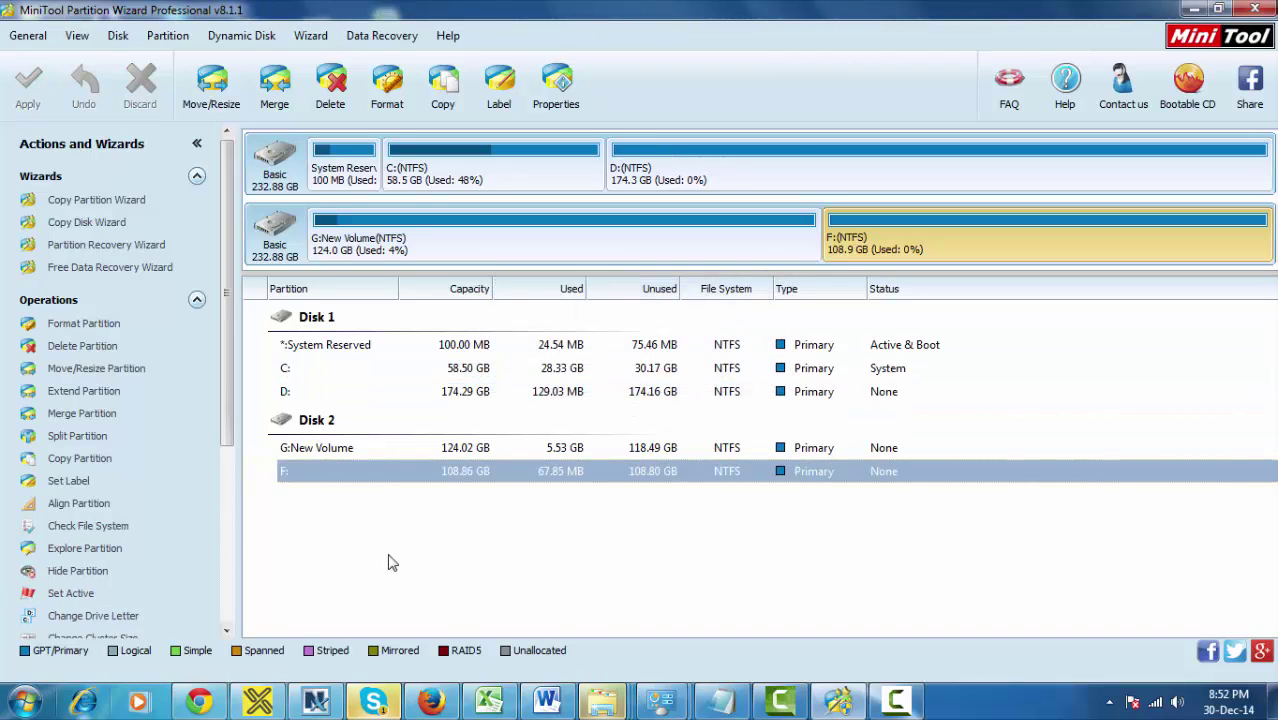
Open the Computer window and examine the sizes of drives F: and G: against the partition layout
left_click(24, 700)
left_click(265, 423)
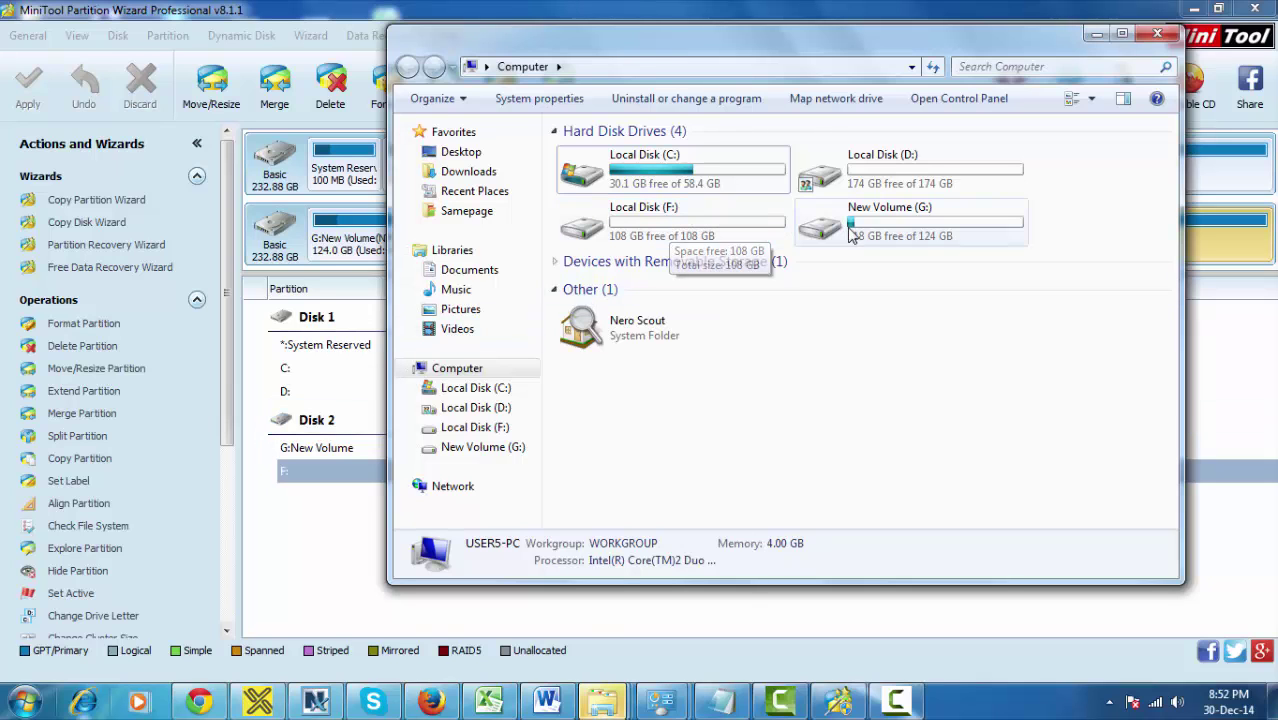
left_click_drag(990, 55, 500, 107)
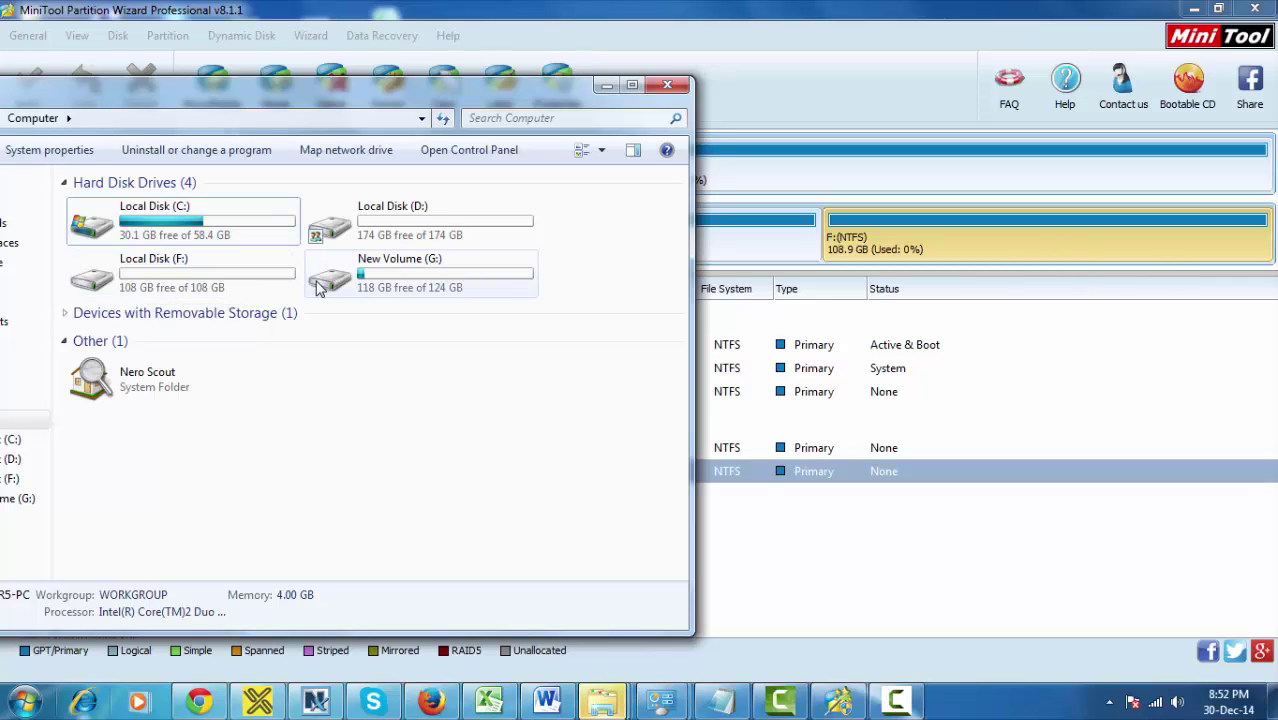
left_click_drag(335, 92, 648, 85)
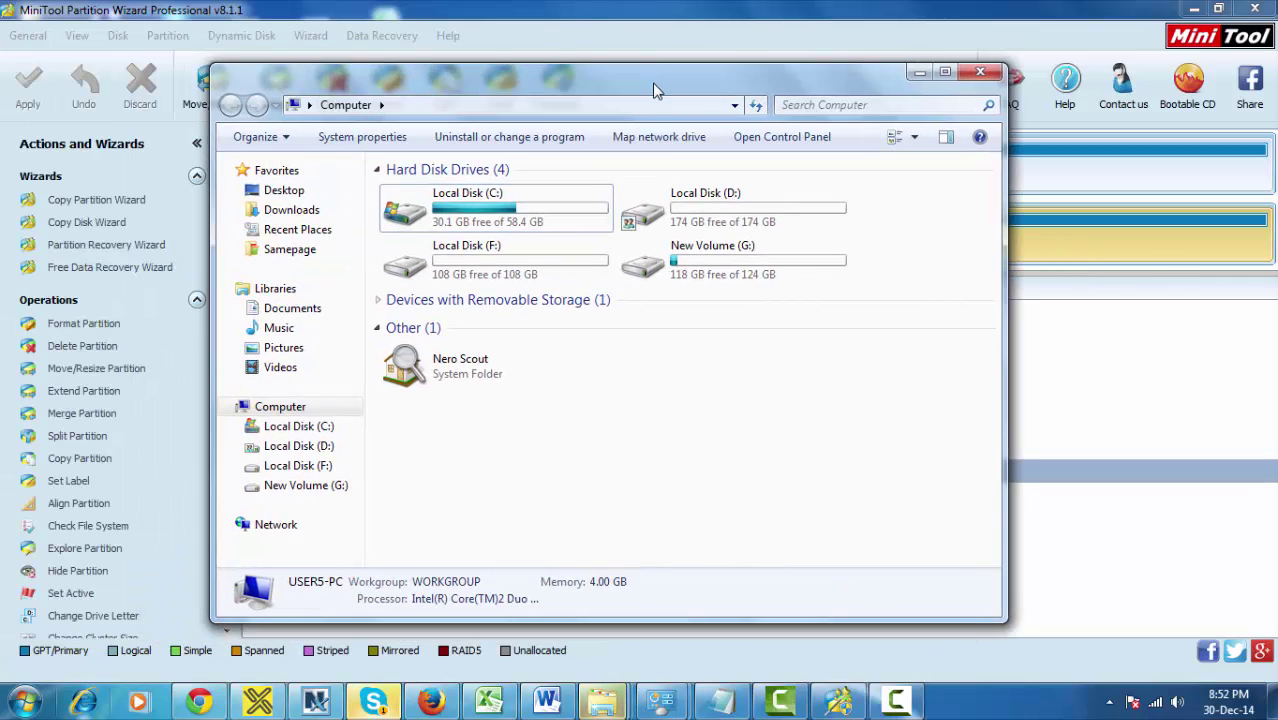